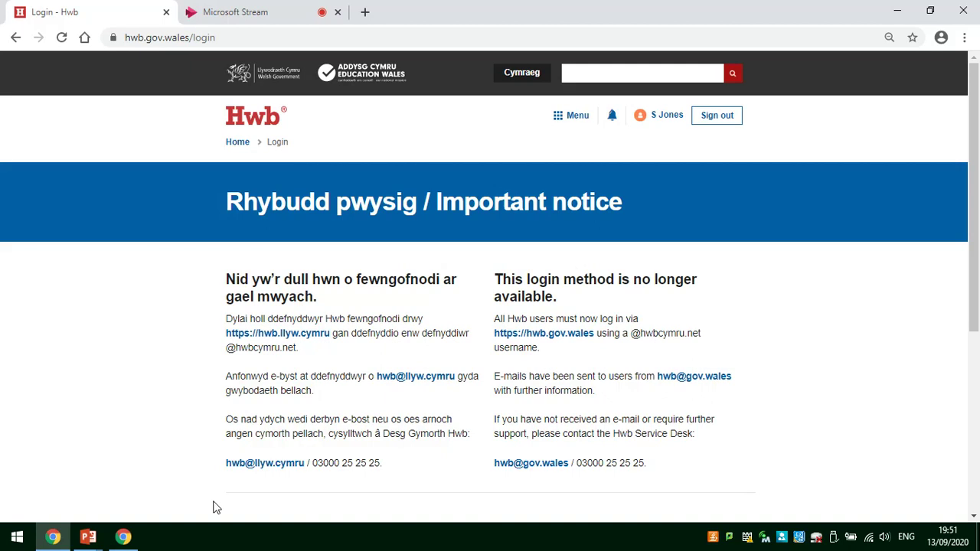
Launch Office 365 from the Hwb menu to reach Teams Assignments
click(575, 121)
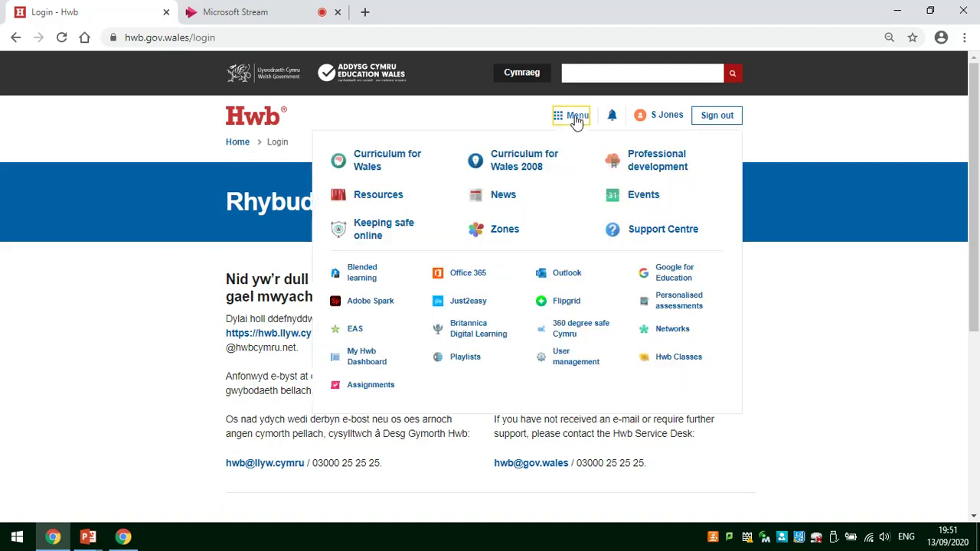
click(468, 277)
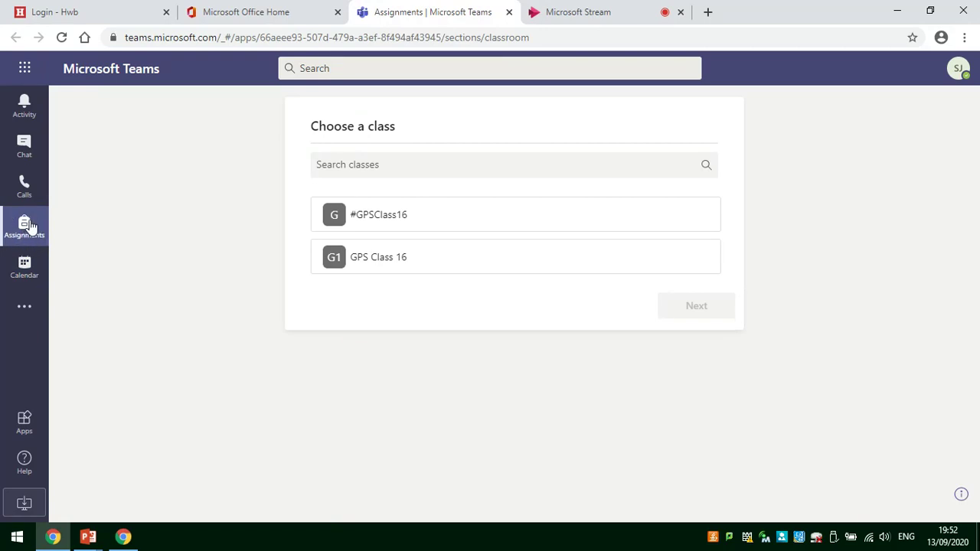
Pick the #GPSClass16 class, browse the Assigned and Completed lists, and open Maths (Monday)
click(539, 218)
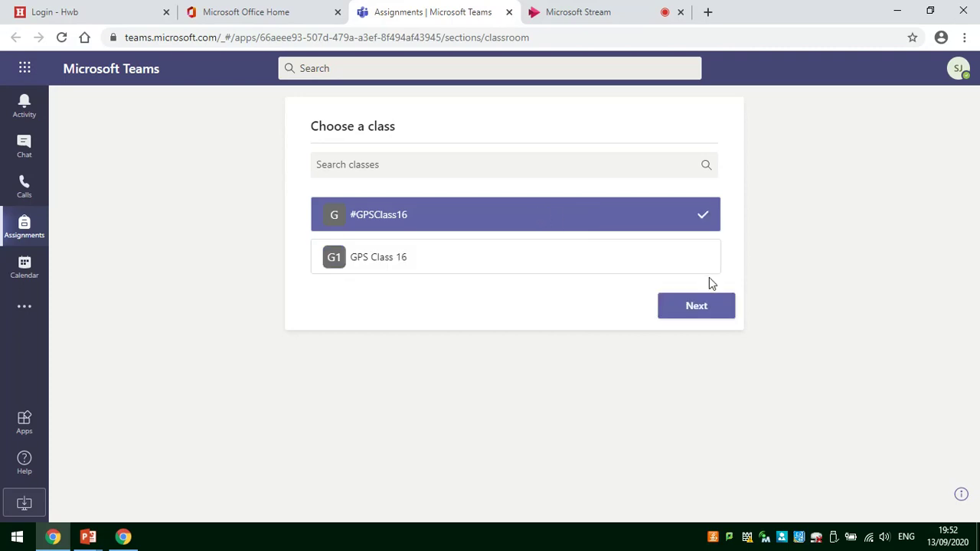
click(697, 307)
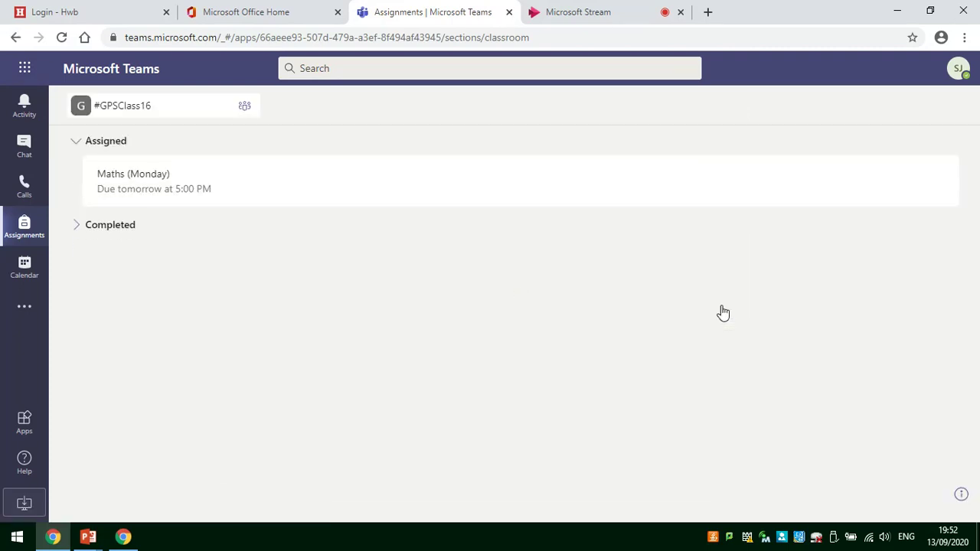
click(99, 148)
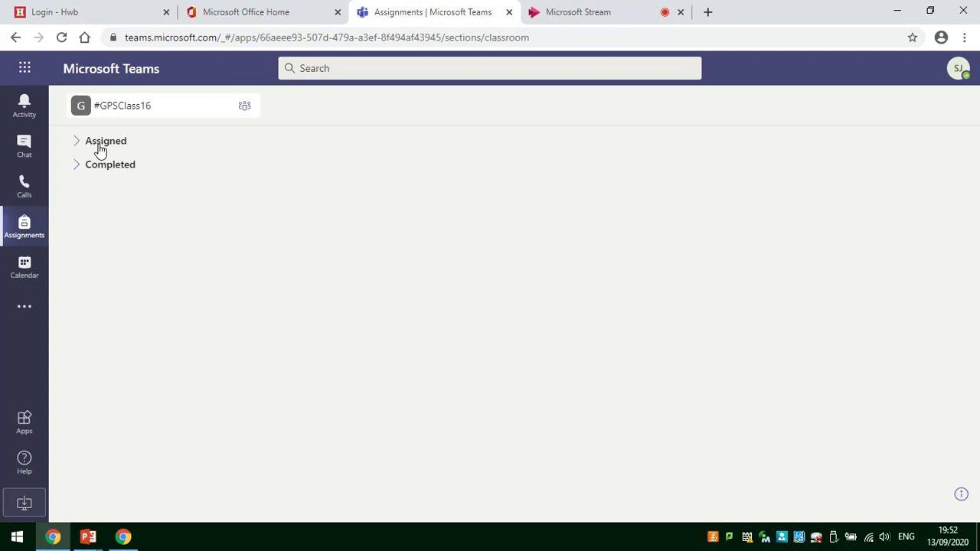
click(100, 148)
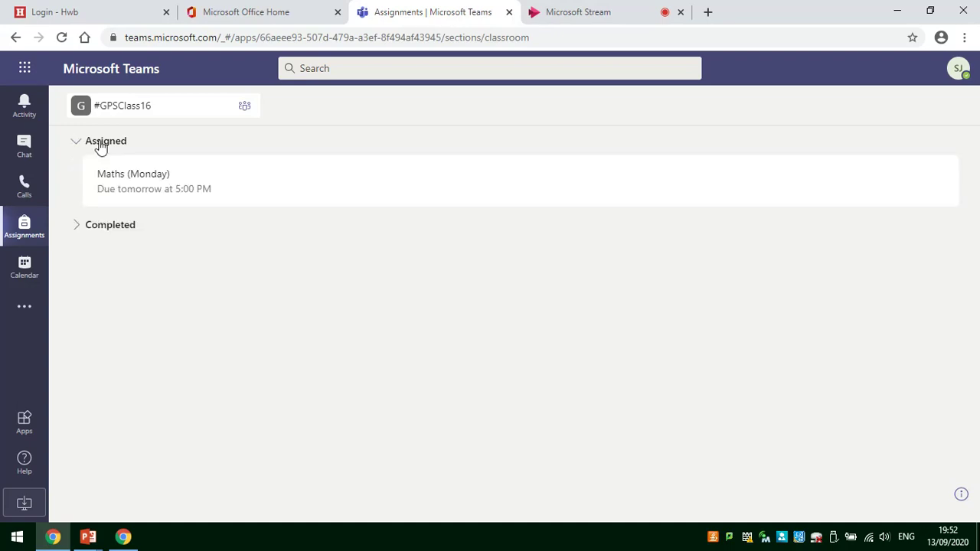
click(100, 148)
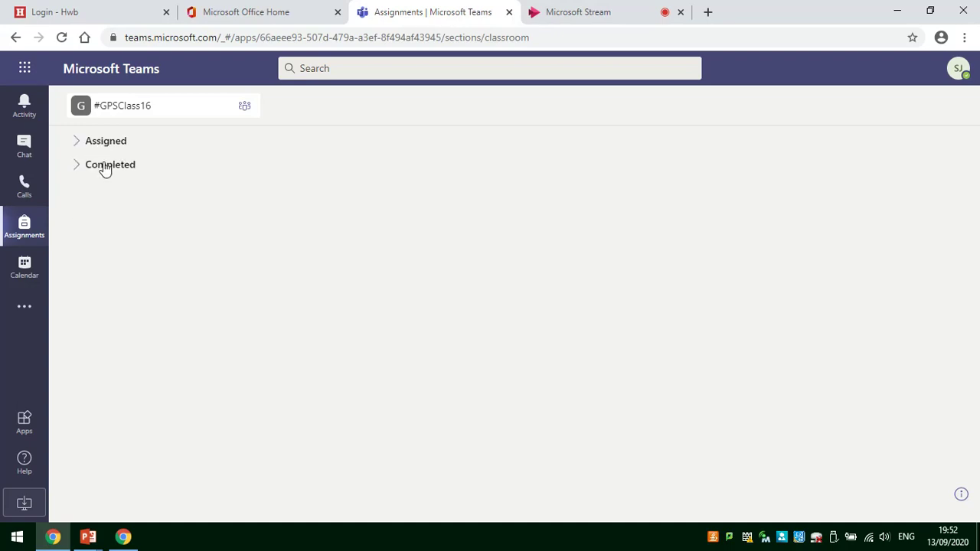
click(104, 169)
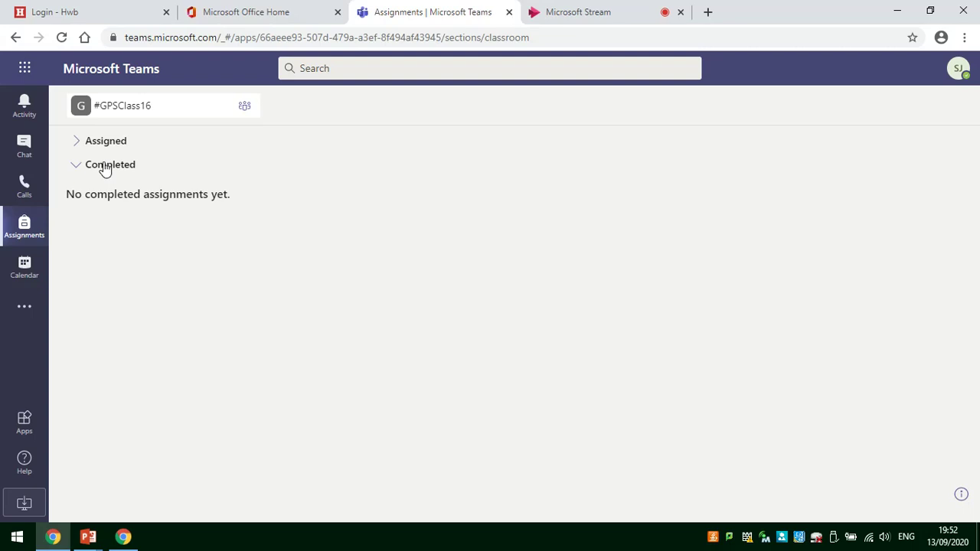
click(105, 169)
click(103, 148)
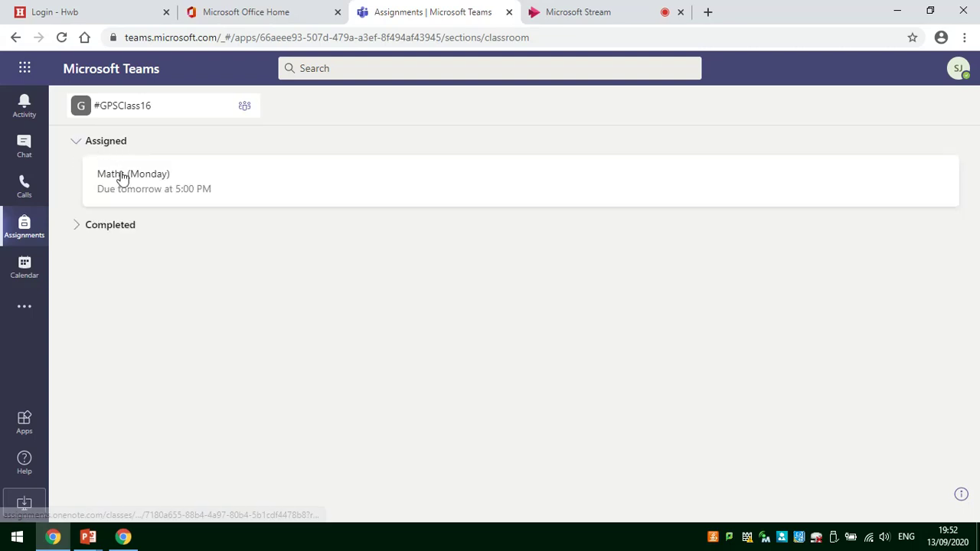
click(147, 178)
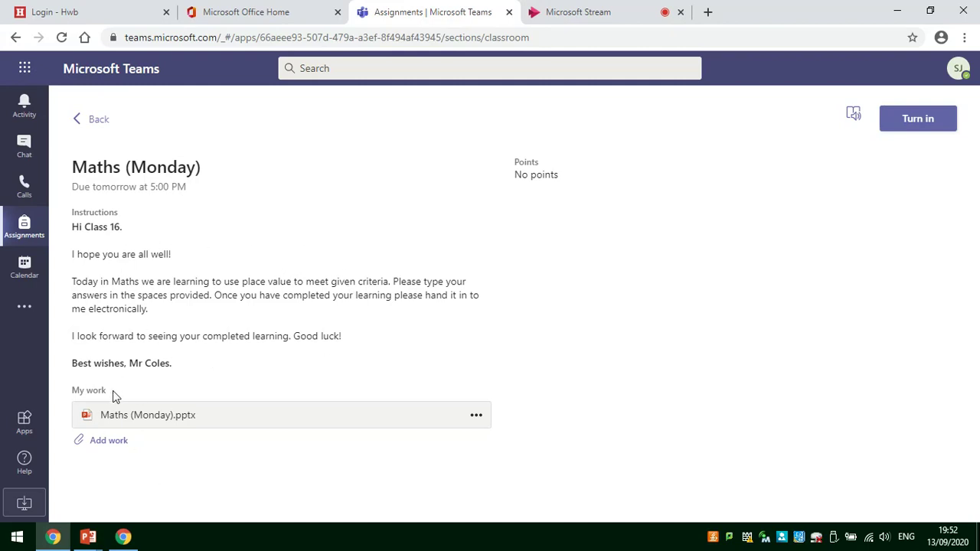
Open Maths (Monday).pptx in PowerPoint Online from the file's options menu
click(478, 418)
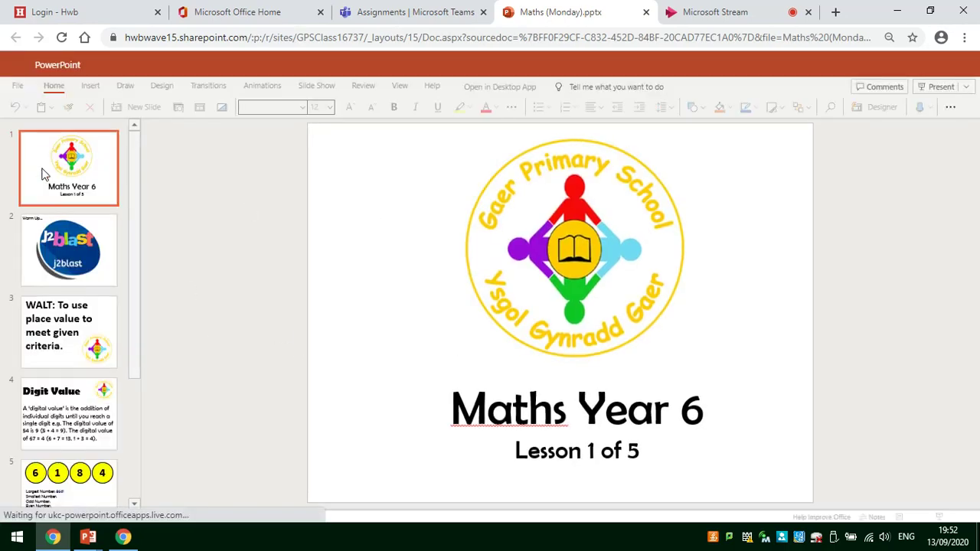
Page through slides 2–4 to reach slide 5, the 6, 1, 8, 4 digit task
click(56, 233)
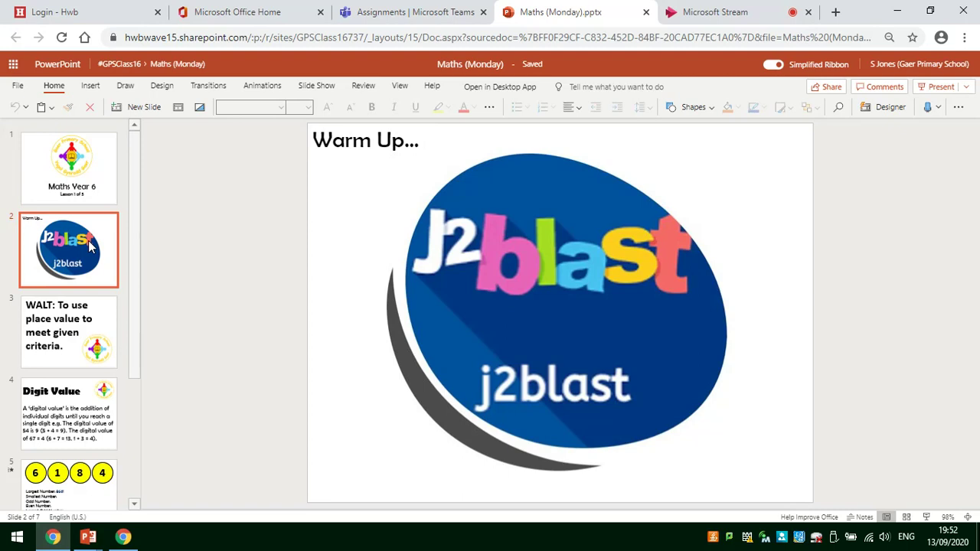
click(86, 320)
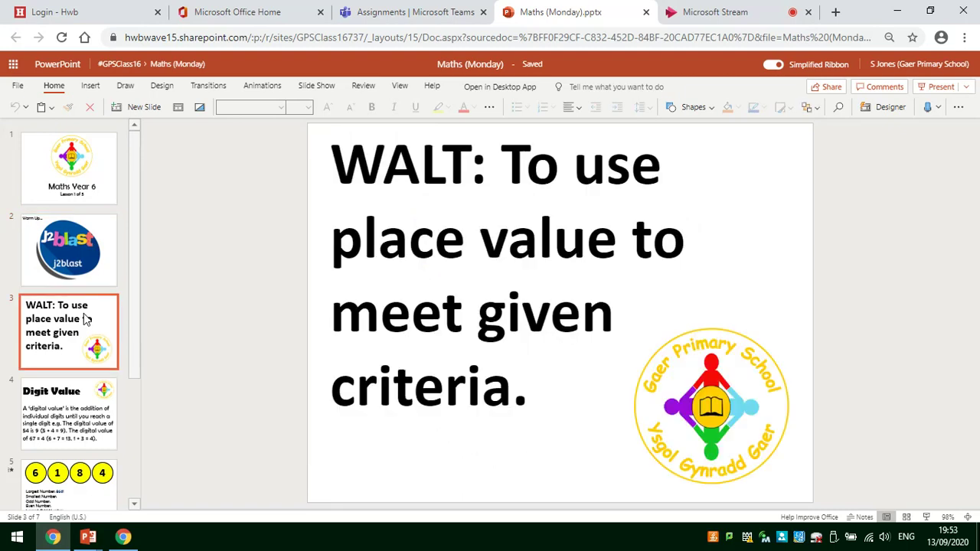
click(70, 406)
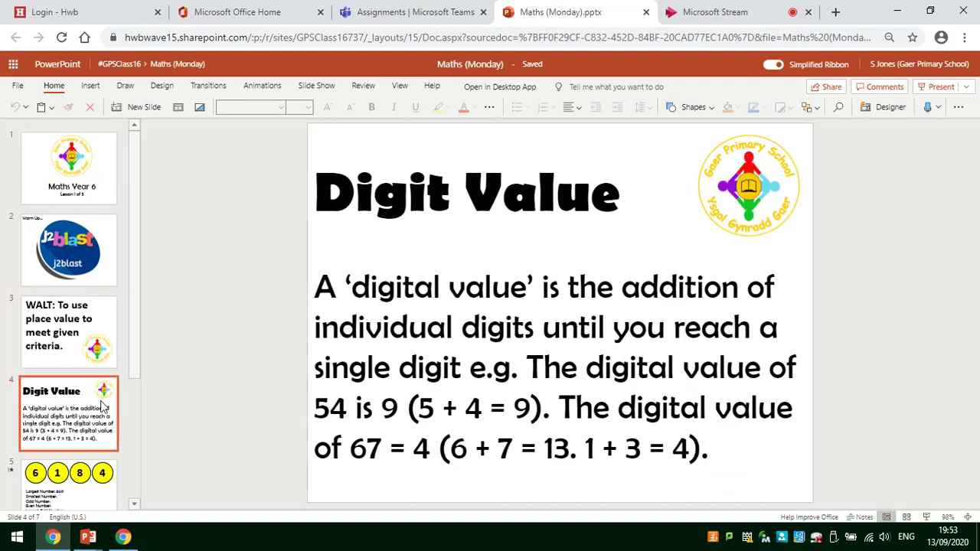
scroll(103, 406, down, 2)
click(77, 351)
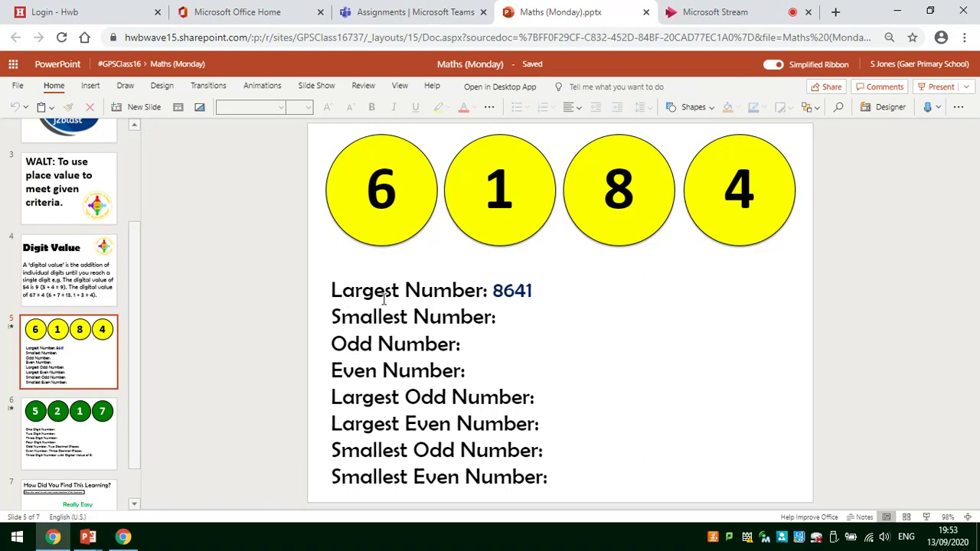
Answer Smallest 1468, Odd 6841 and Even 1468 on slide 5, then go to slide 6
click(512, 317)
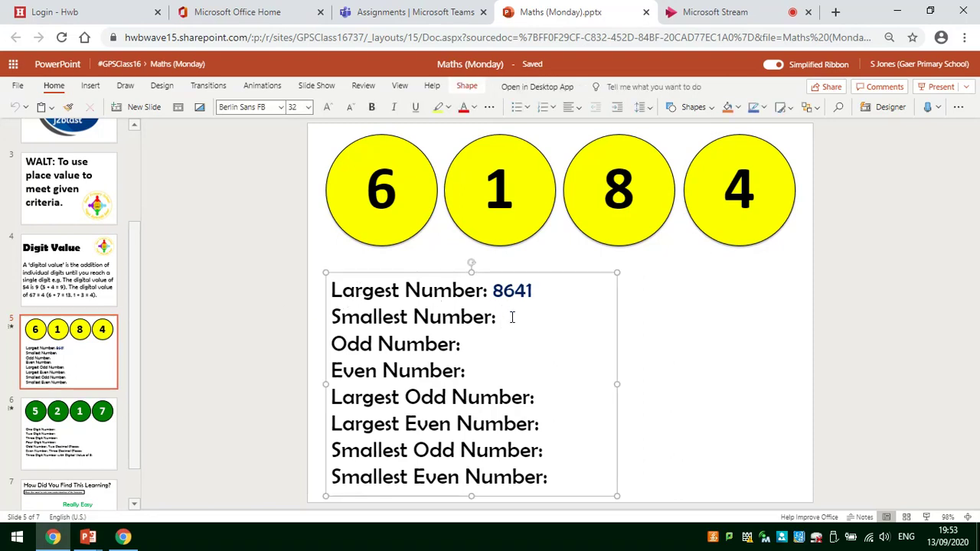
text(1)
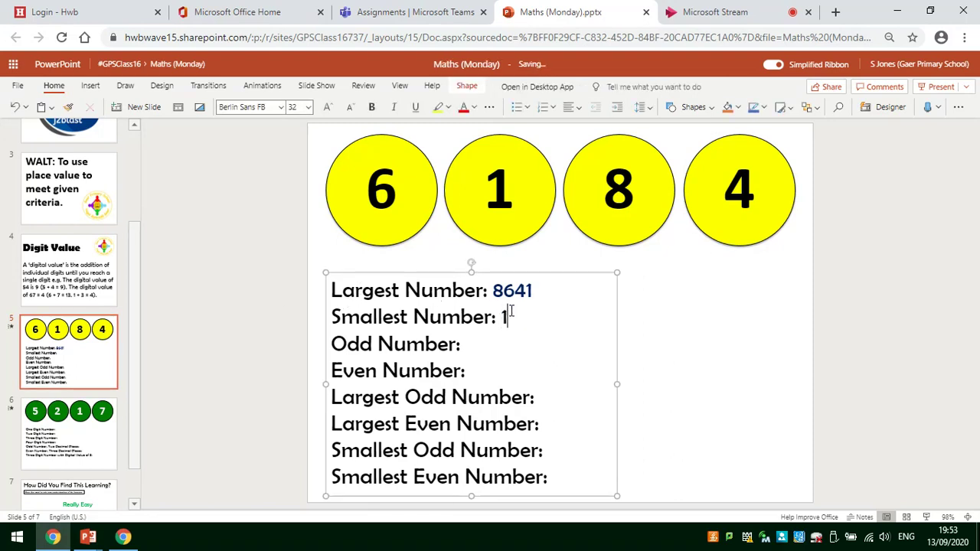
text(468)
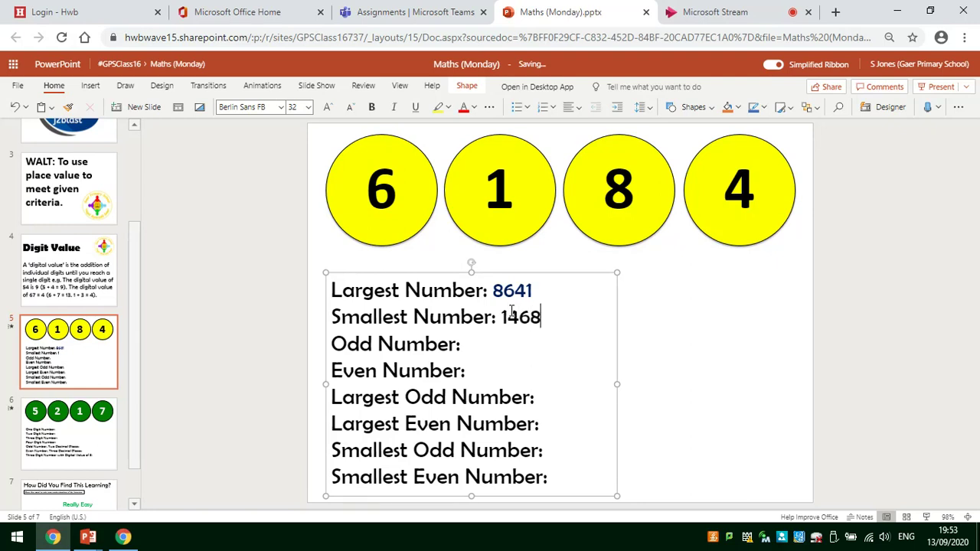
click(496, 346)
text(6841)
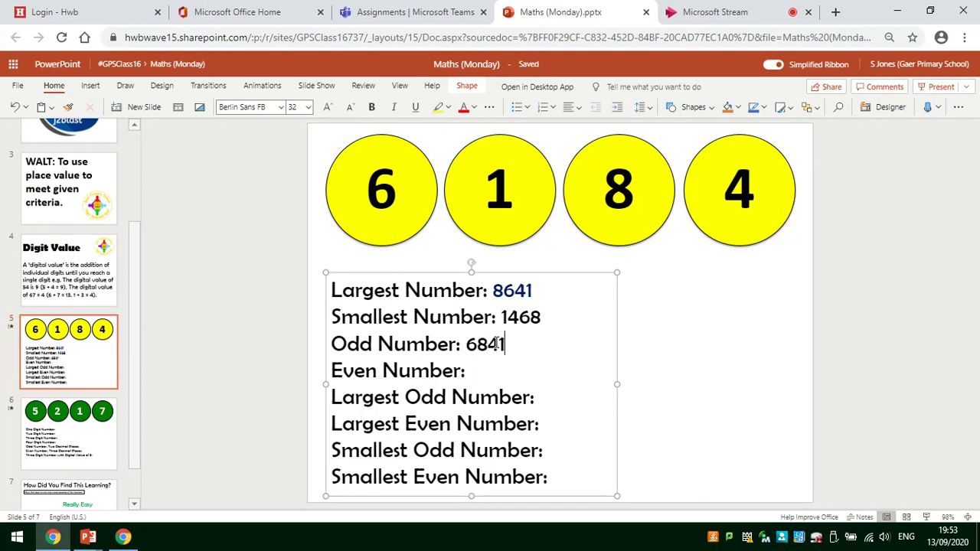
click(469, 370)
text(1468)
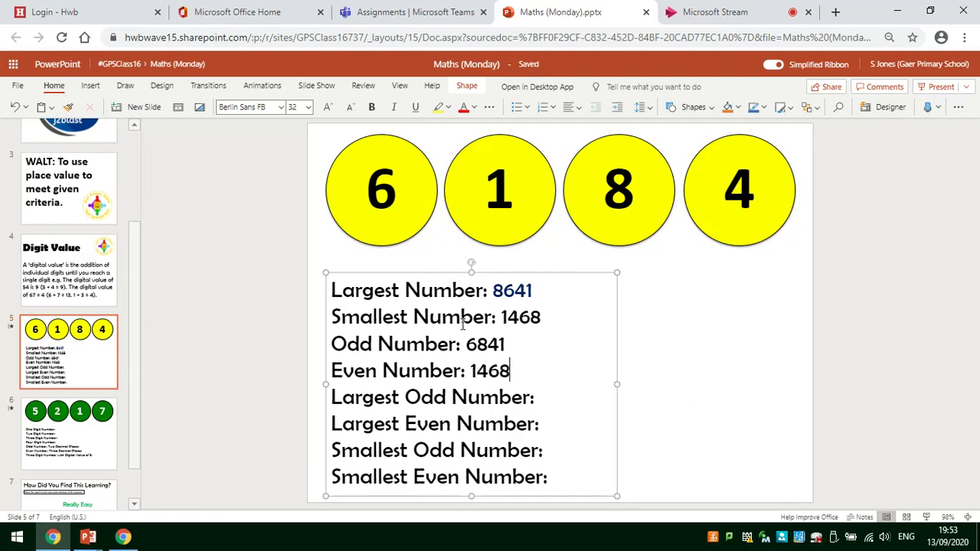
click(675, 359)
click(84, 431)
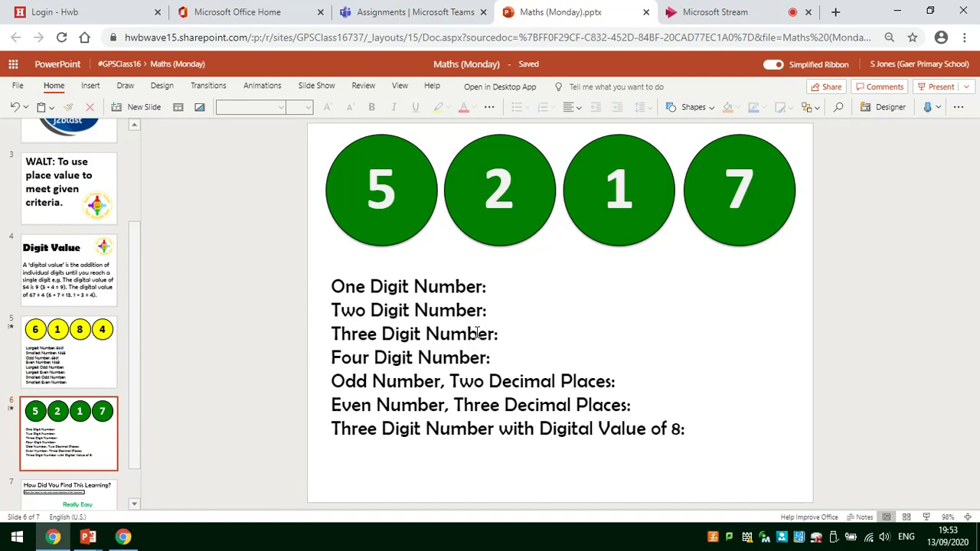
scroll(68, 438, down, 1)
Drag the pointing-hand emoji on slide 7 to Really Easy, then return to slide 1
click(67, 444)
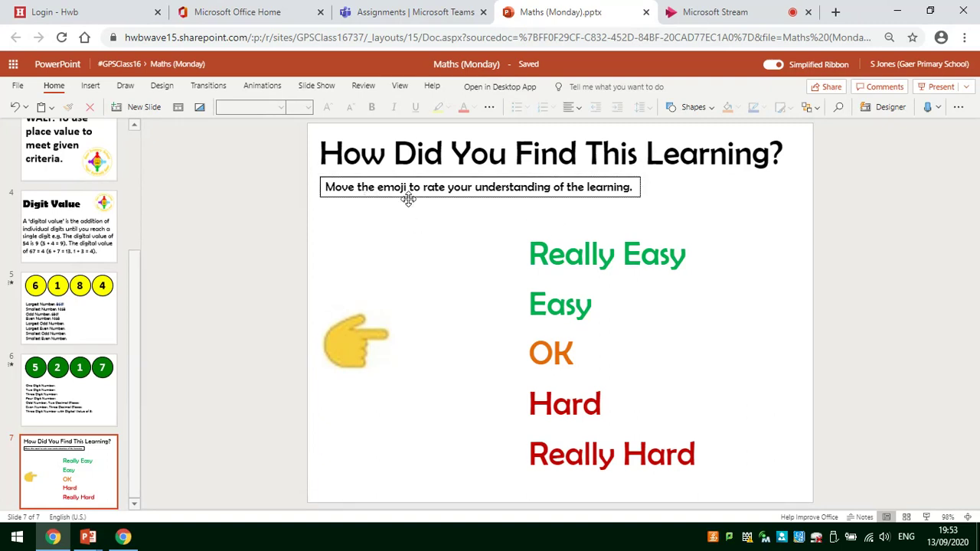
click(368, 317)
drag(354, 336, 485, 259)
click(289, 254)
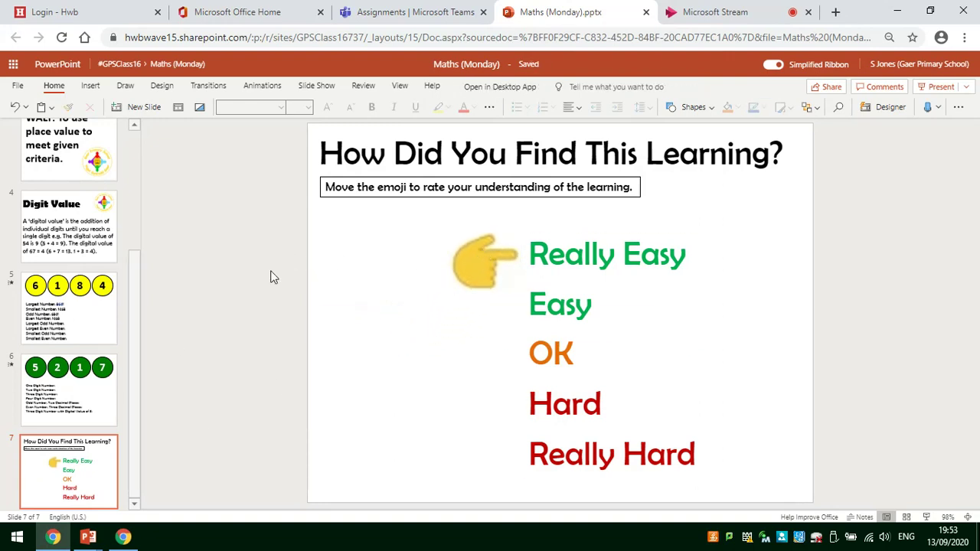
drag(131, 274, 124, 149)
click(114, 152)
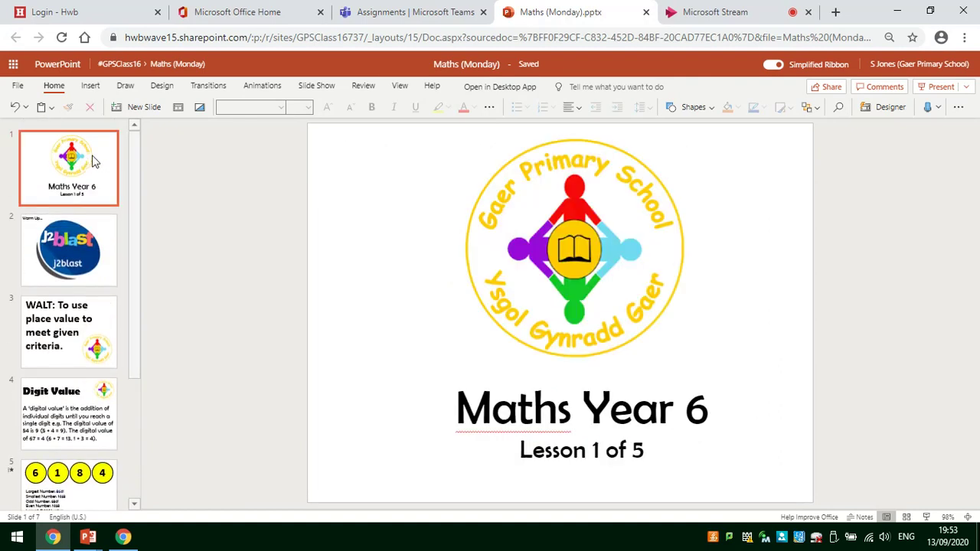
Close the PowerPoint tab and turn in the Maths (Monday) assignment
click(646, 14)
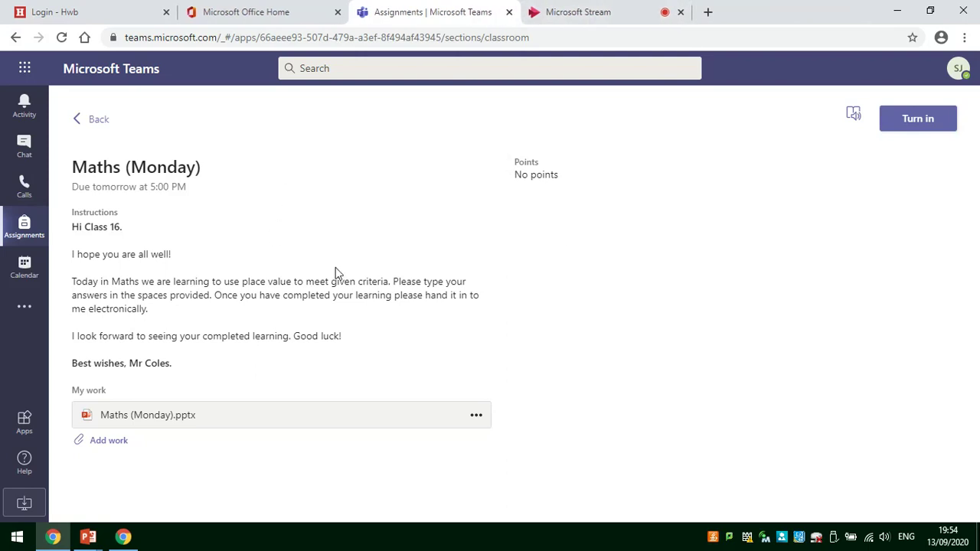
click(945, 122)
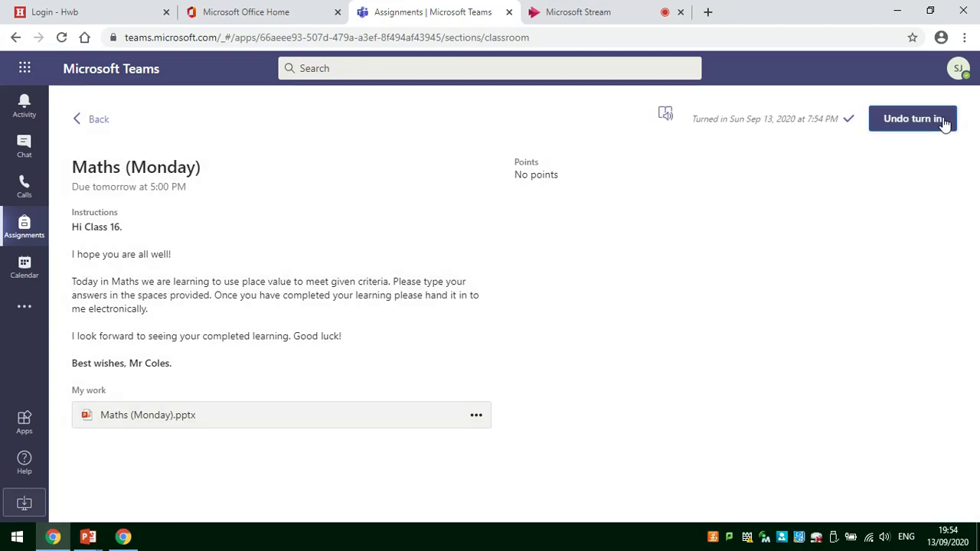